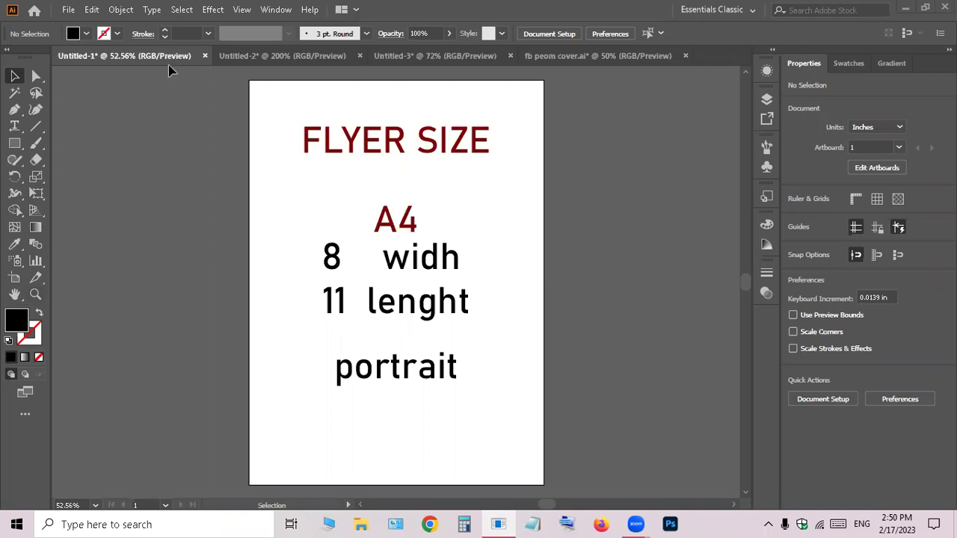
Tour the business card, islamic post and Facebook cover documents, ending back on the A4 flyer.
click(320, 58)
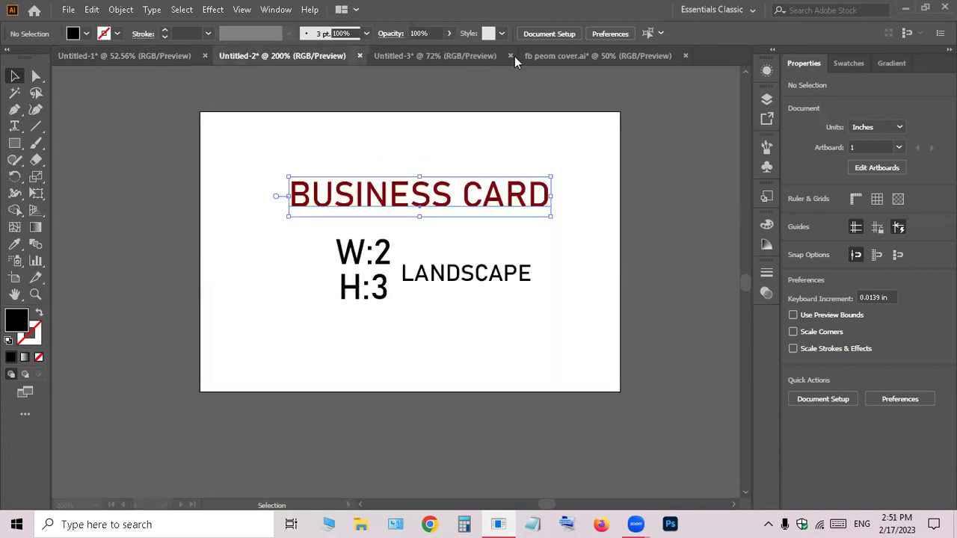
click(483, 55)
click(538, 55)
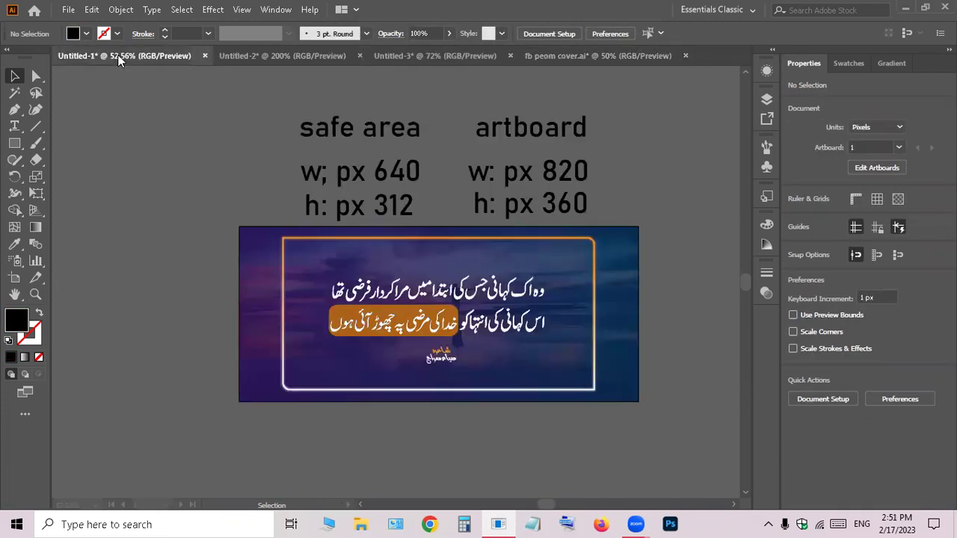
click(120, 55)
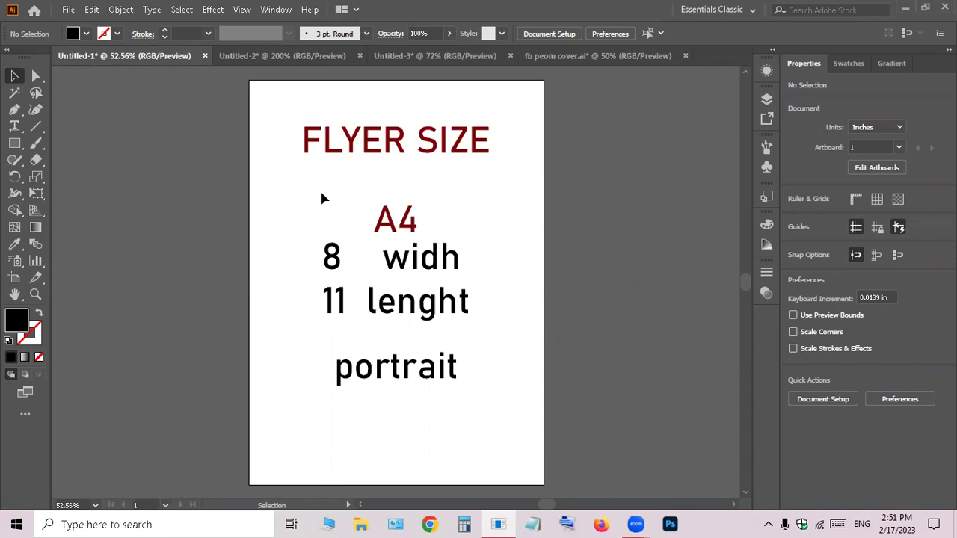
click(288, 57)
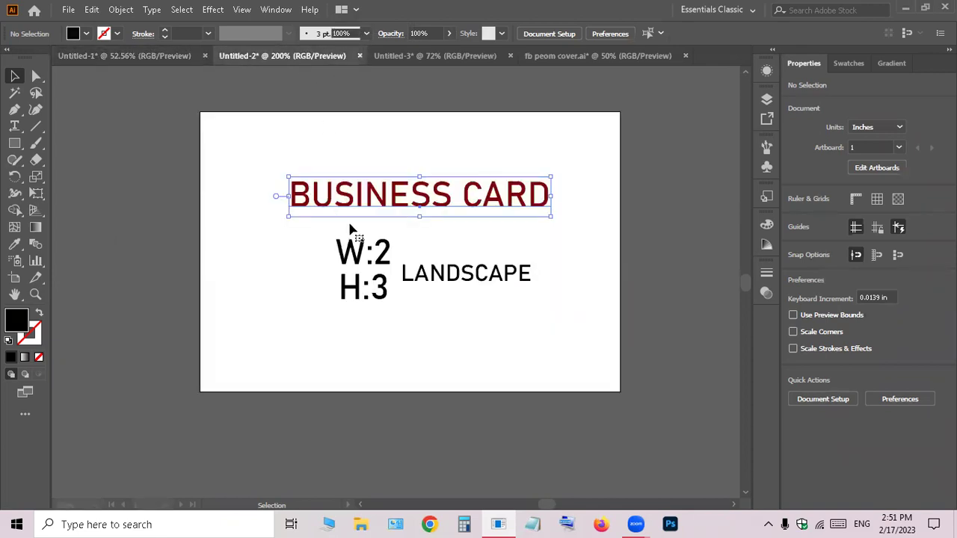
click(349, 263)
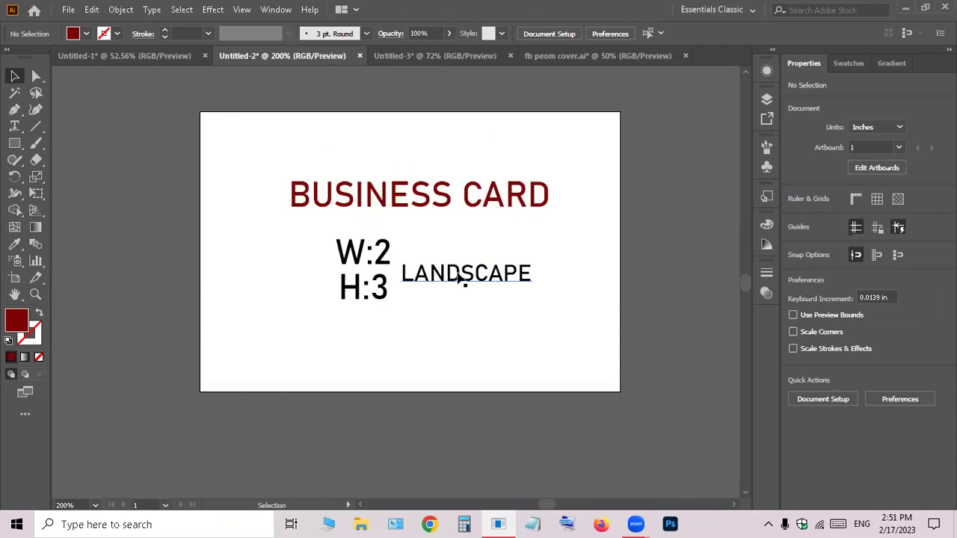
click(113, 58)
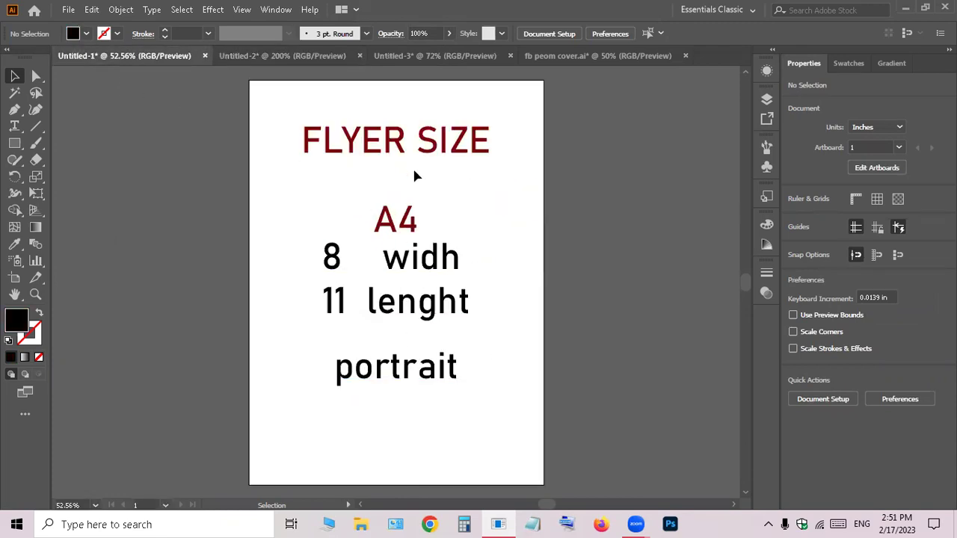
Nudge the flyer's A4 label slightly up-left, then bring up the islamic post document.
drag(392, 223, 396, 230)
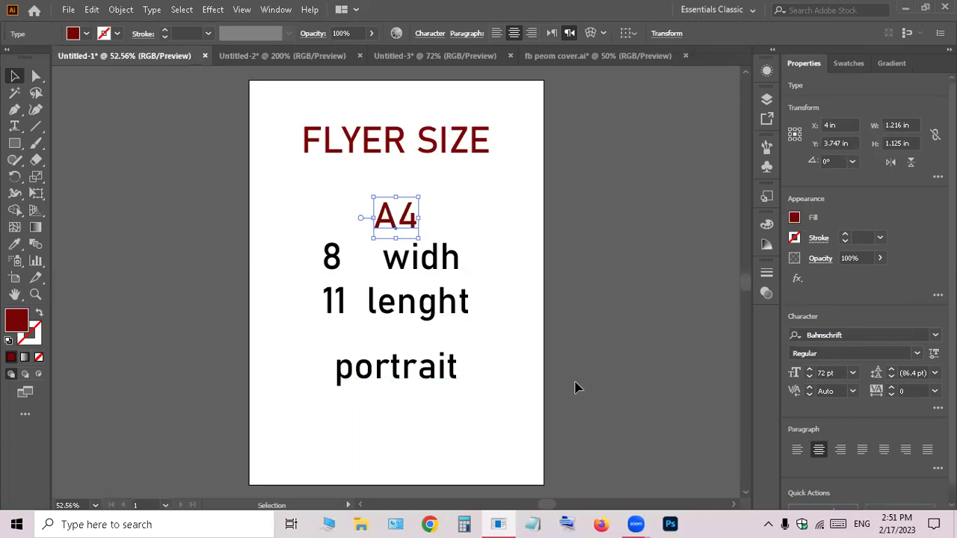
click(270, 63)
click(403, 63)
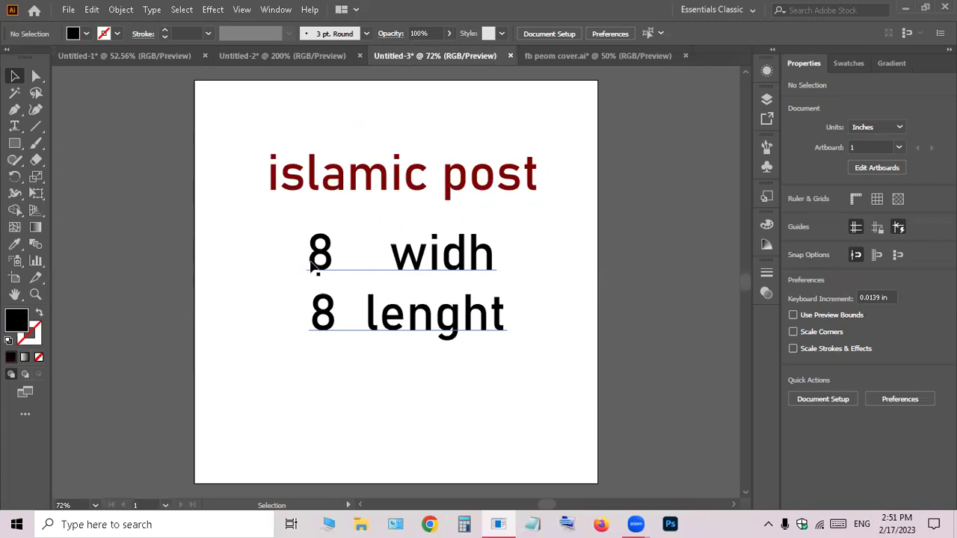
Select and deselect the 8 width / 8 length text, then return to the W:2, H:3 landscape business card.
click(317, 327)
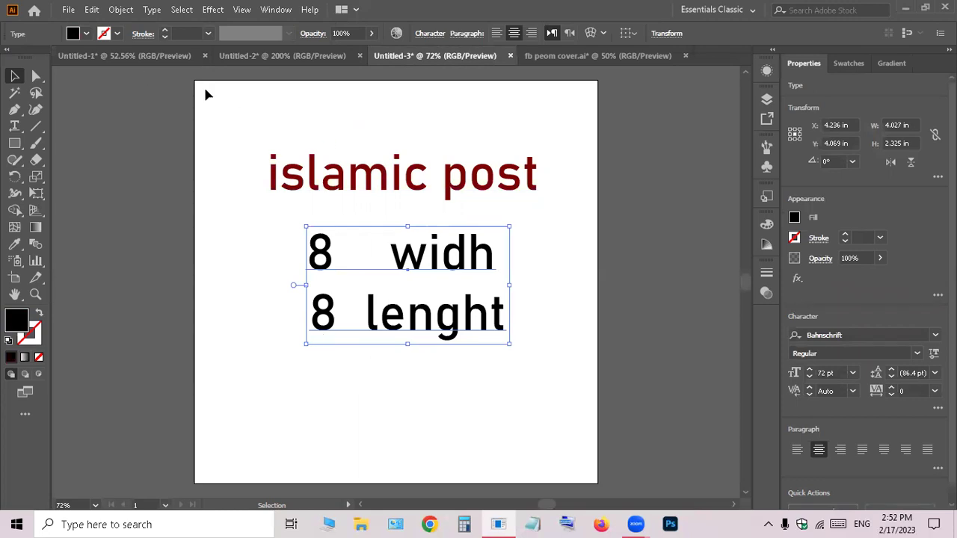
click(578, 312)
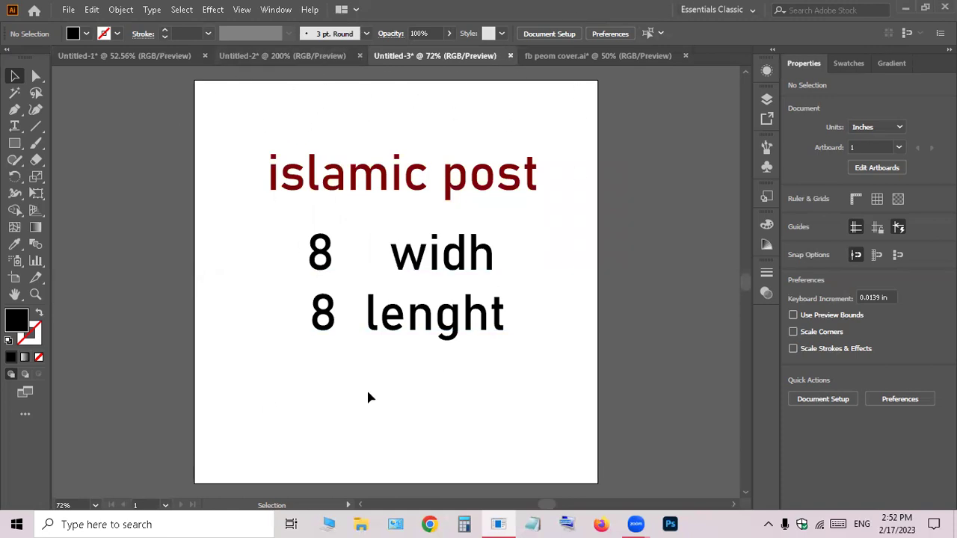
click(280, 56)
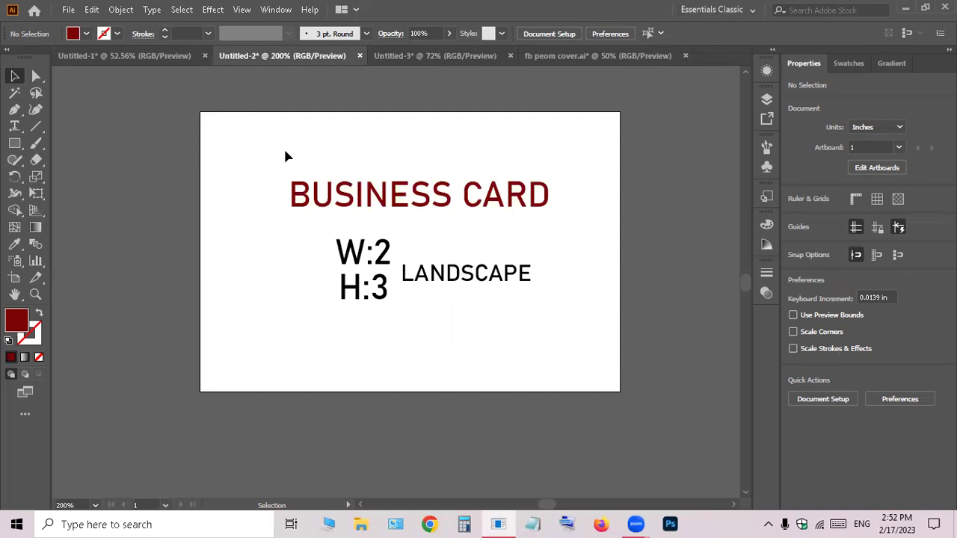
Return to the A4 portrait flyer (8 width, 11 length) and scroll the canvas down and back up.
click(146, 55)
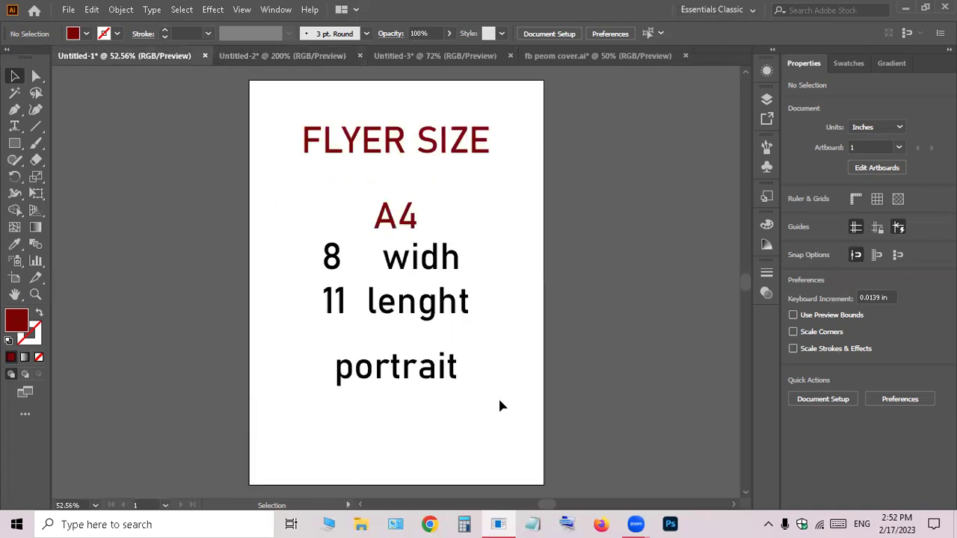
scroll(517, 91, down, 1)
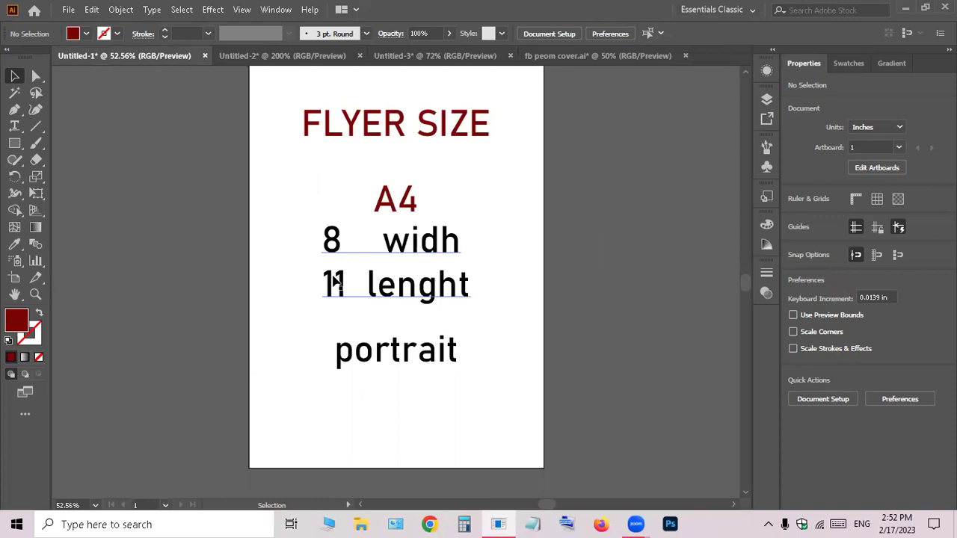
scroll(266, 85, up, 1)
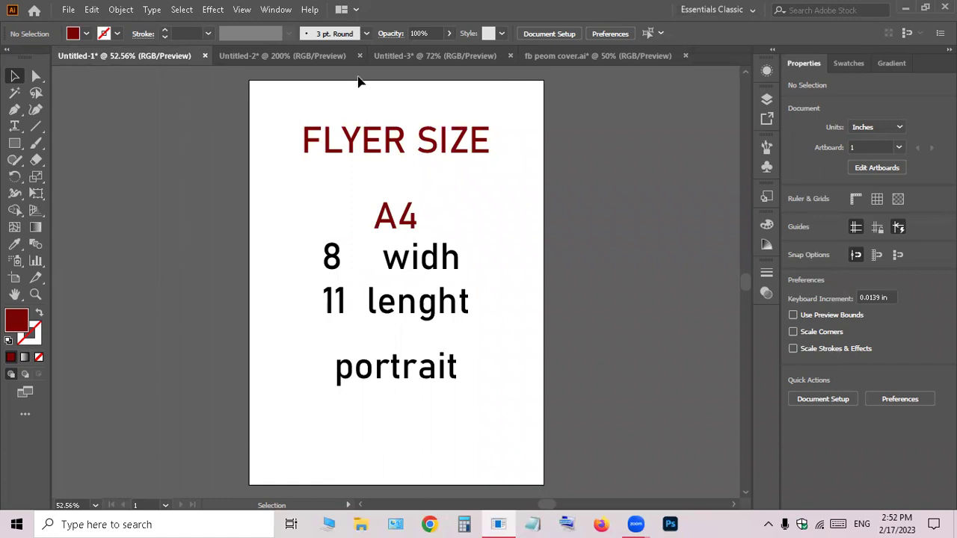
Show the Facebook poem cover, pan the canvas, and select the 820×360 px artboard size text.
click(534, 58)
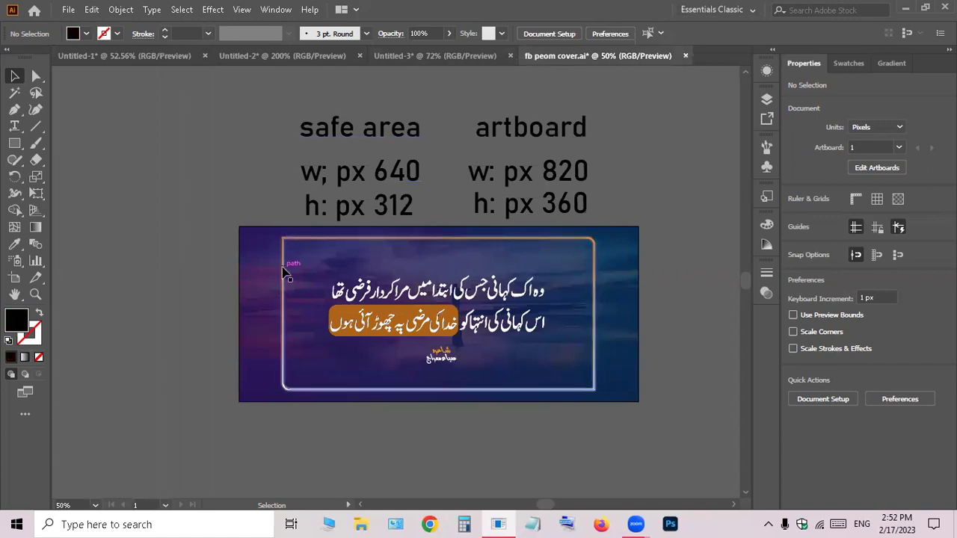
scroll(566, 207, down, 1)
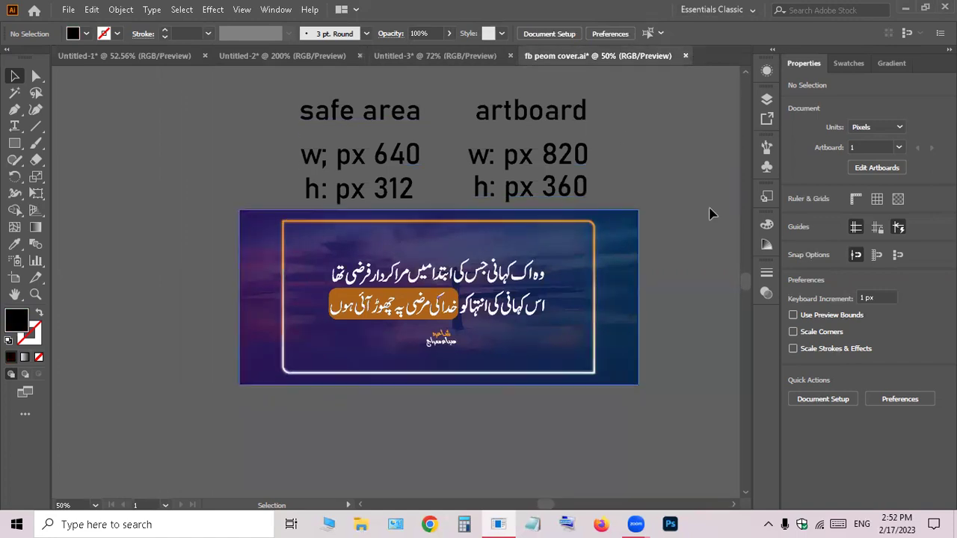
mouse_move(266, 385)
mouse_down()
mouse_move(503, 277)
mouse_move(533, 248)
mouse_up()
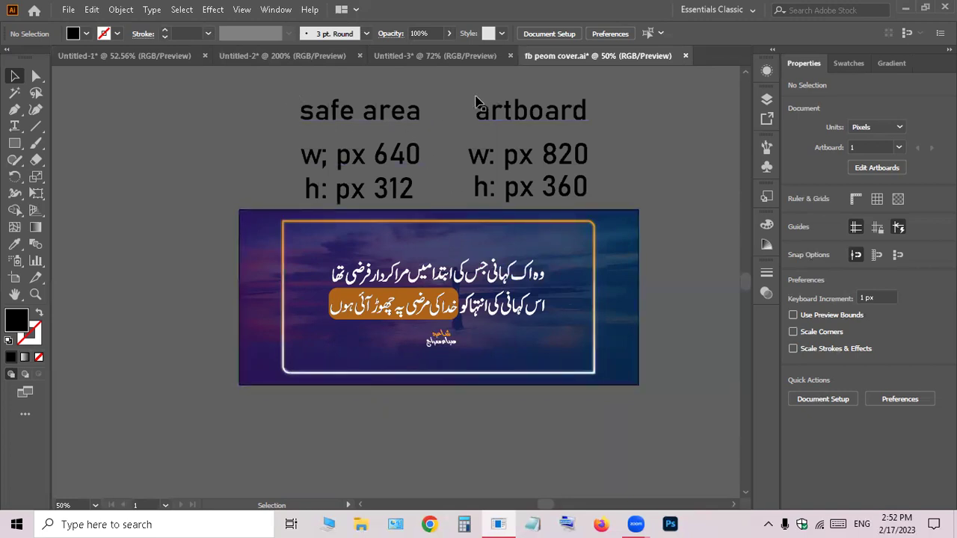
click(607, 177)
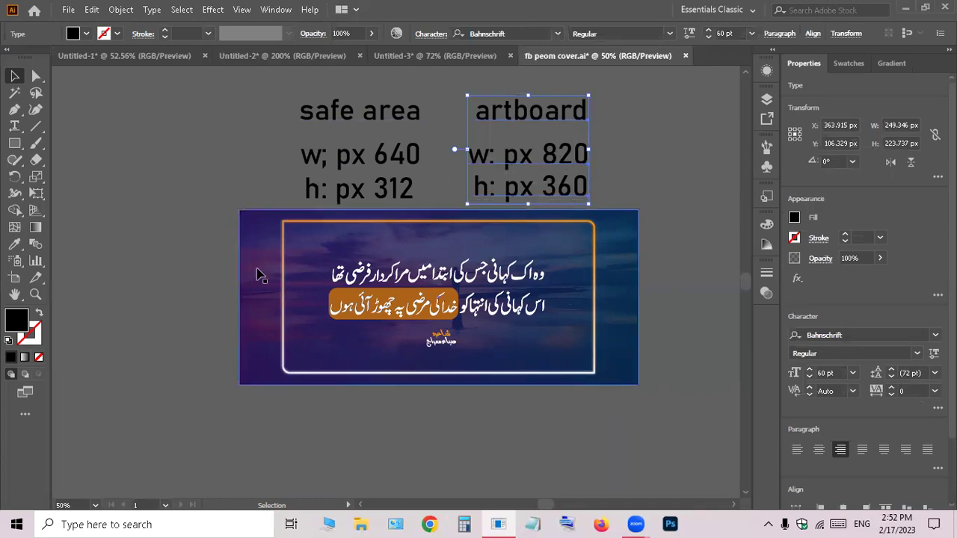
click(241, 216)
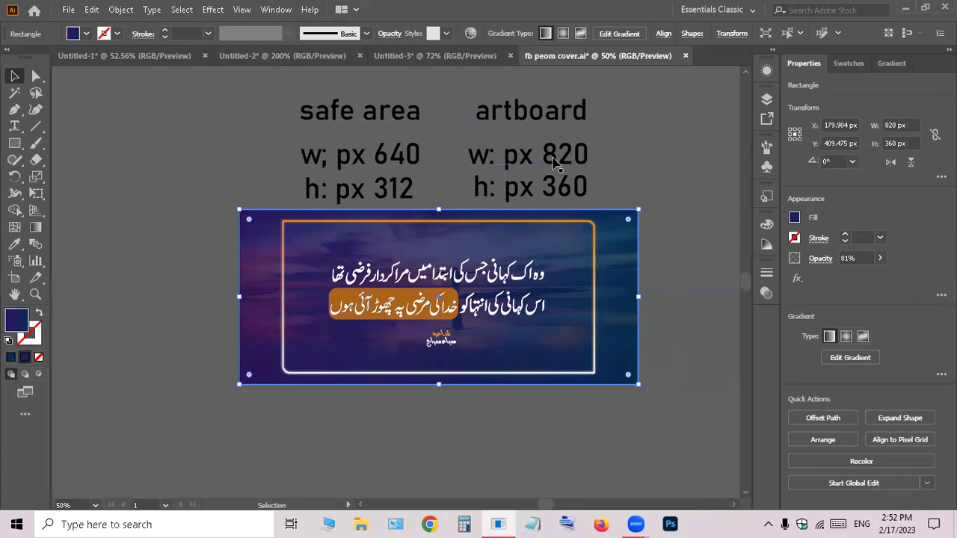
click(527, 155)
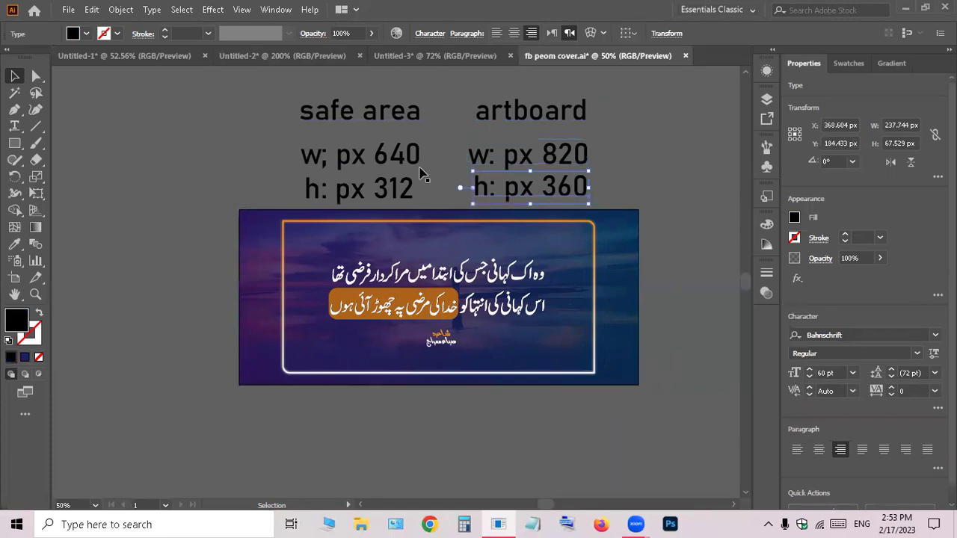
drag(421, 175, 636, 206)
click(596, 236)
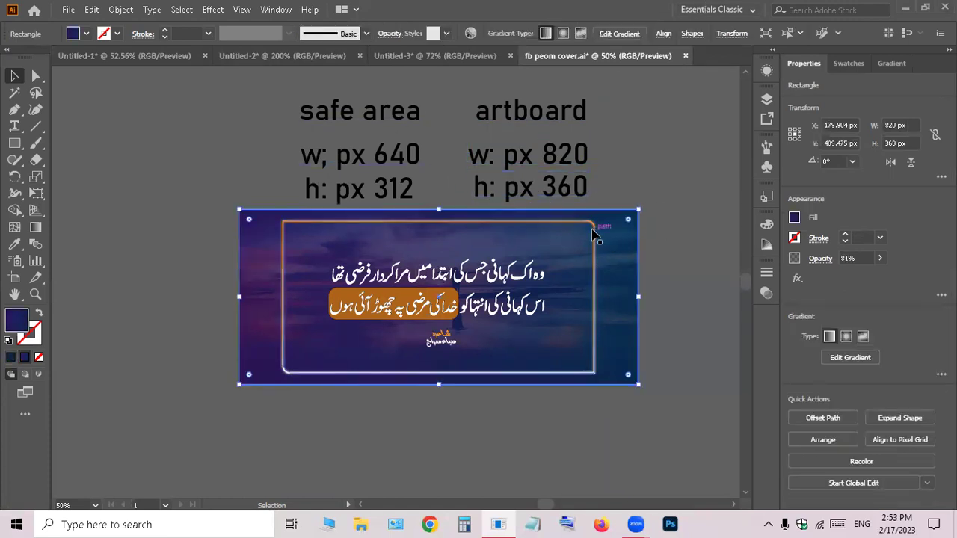
click(287, 226)
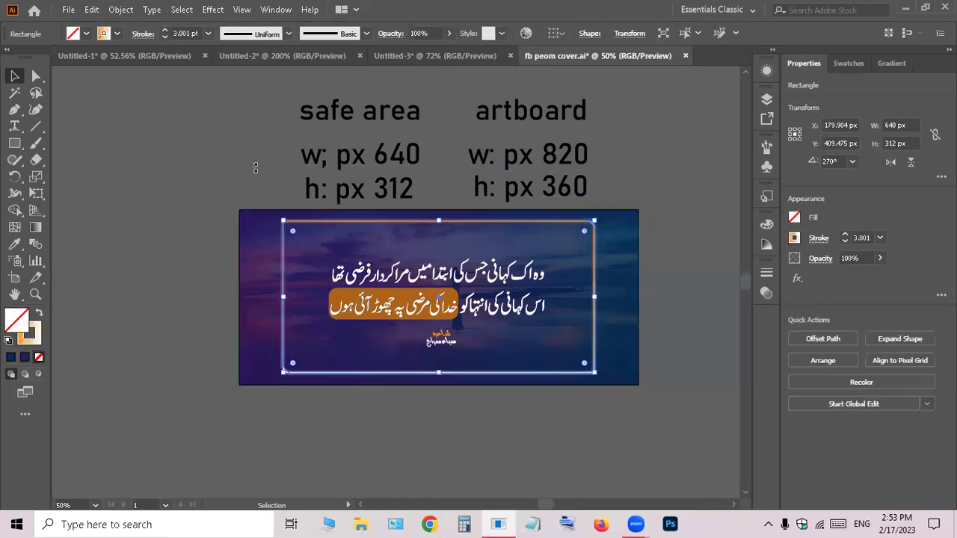
click(258, 128)
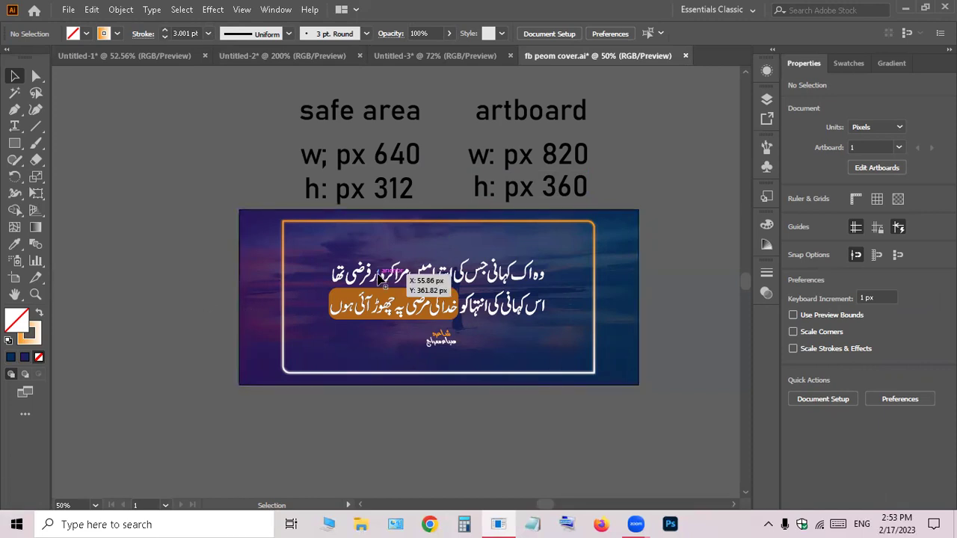
Nudge the 'w: px 640 / h: px 312' safe-area size label slightly up and left.
click(383, 301)
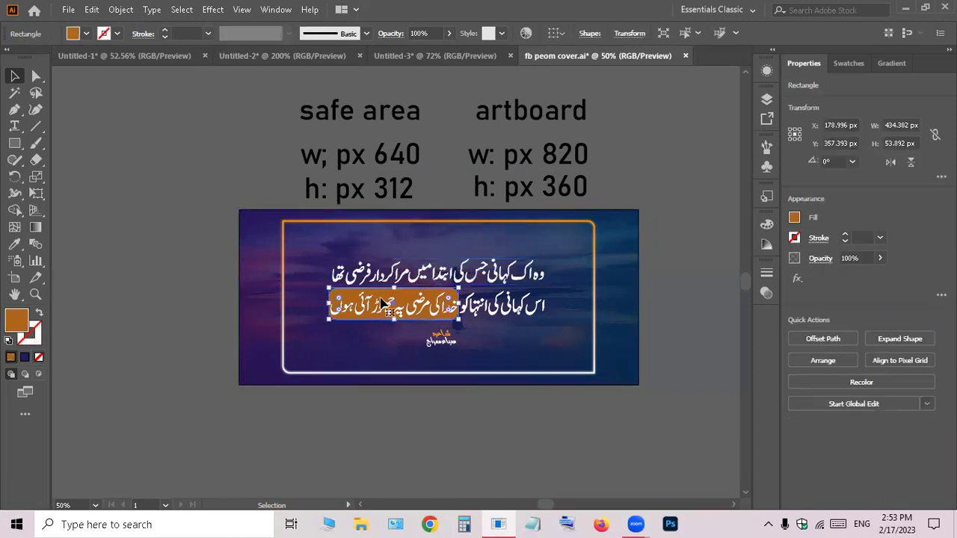
click(509, 283)
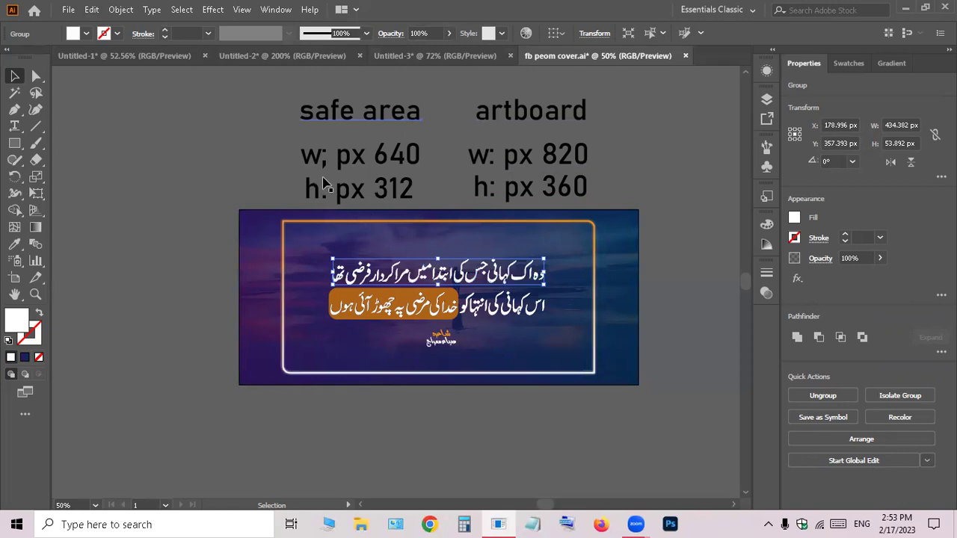
click(338, 121)
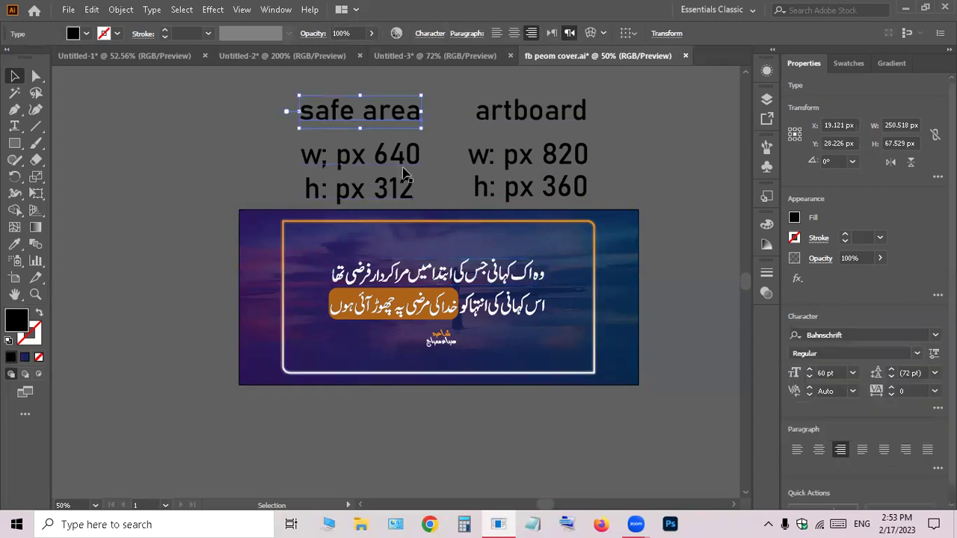
drag(343, 194, 340, 192)
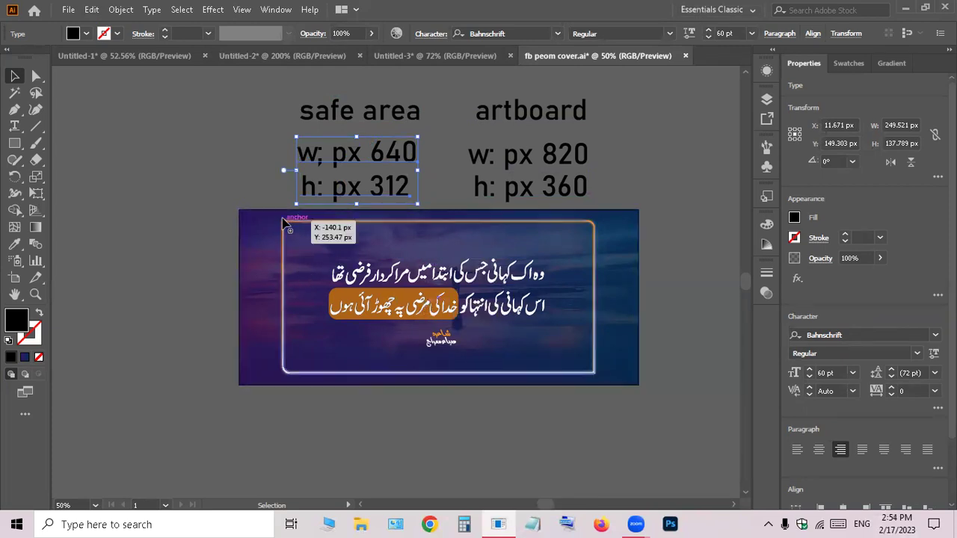
Move the small orange logo slightly upward, then reselect the Urdu text and safe-area frame.
click(588, 230)
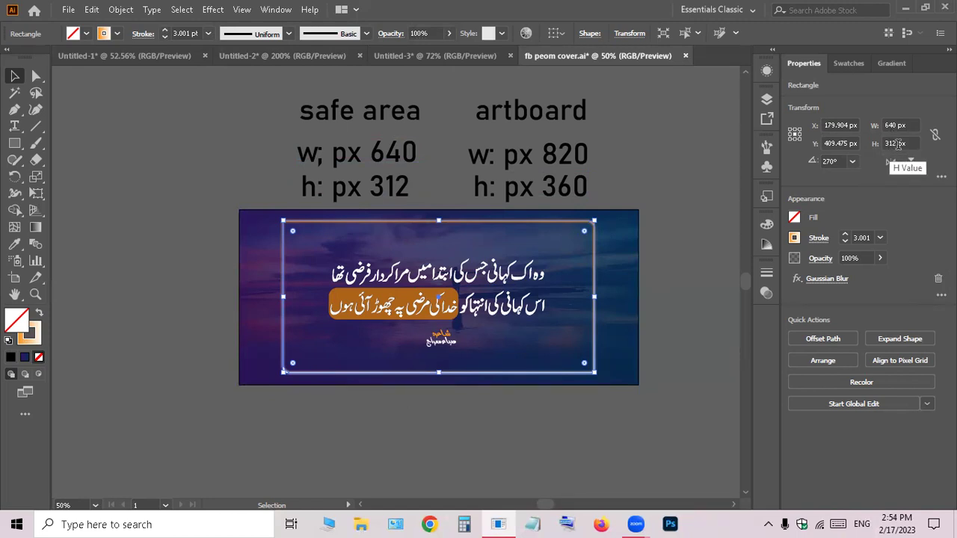
click(507, 120)
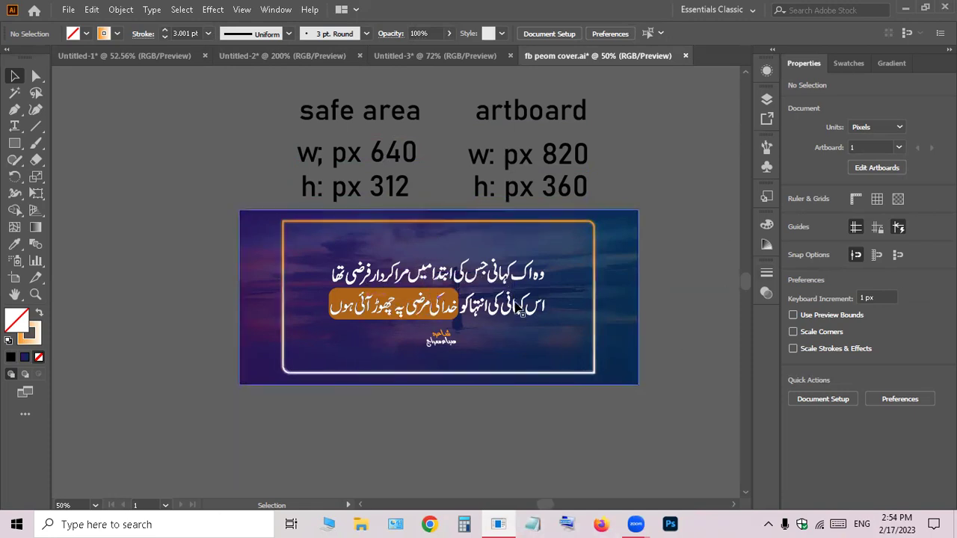
drag(441, 330, 440, 323)
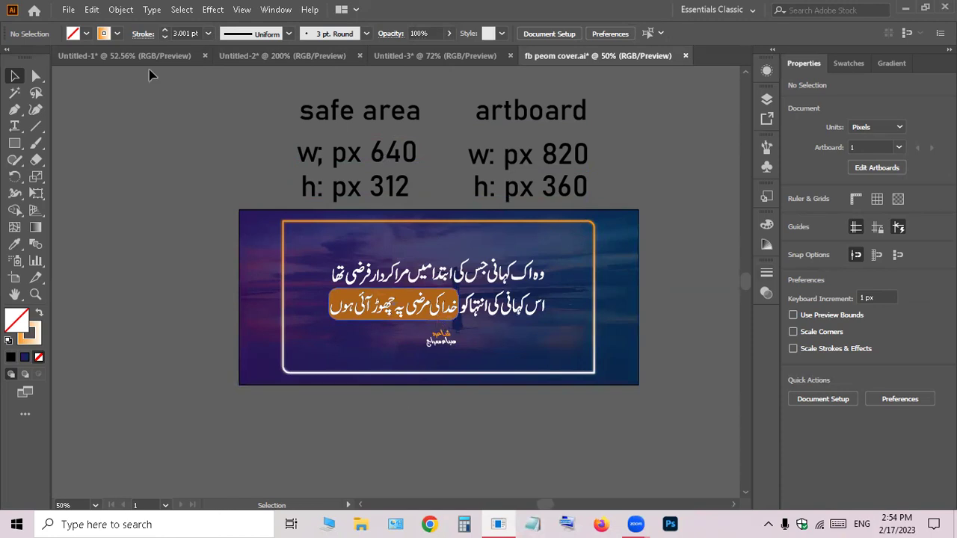
click(471, 285)
click(408, 228)
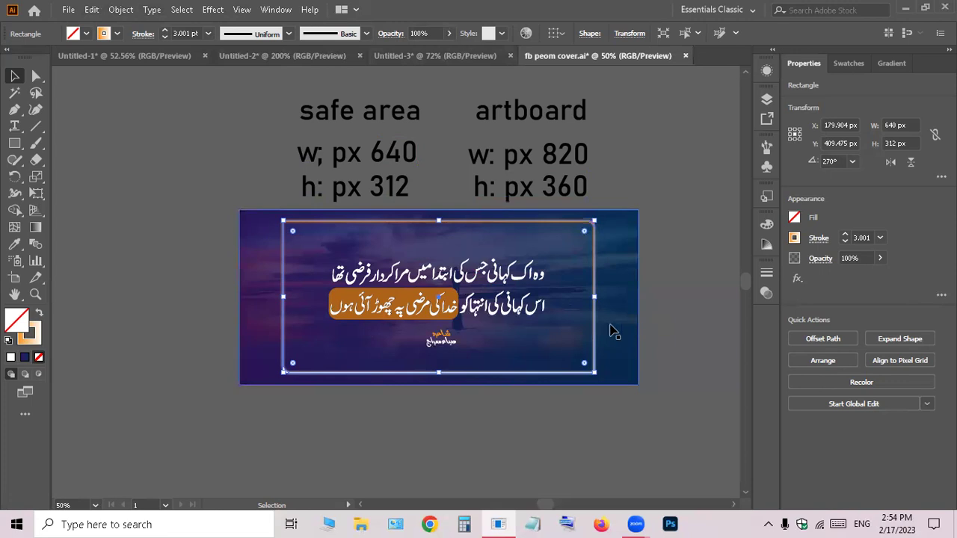
Pass through the islamic post and business card documents to reach the A4 portrait flyer.
click(486, 58)
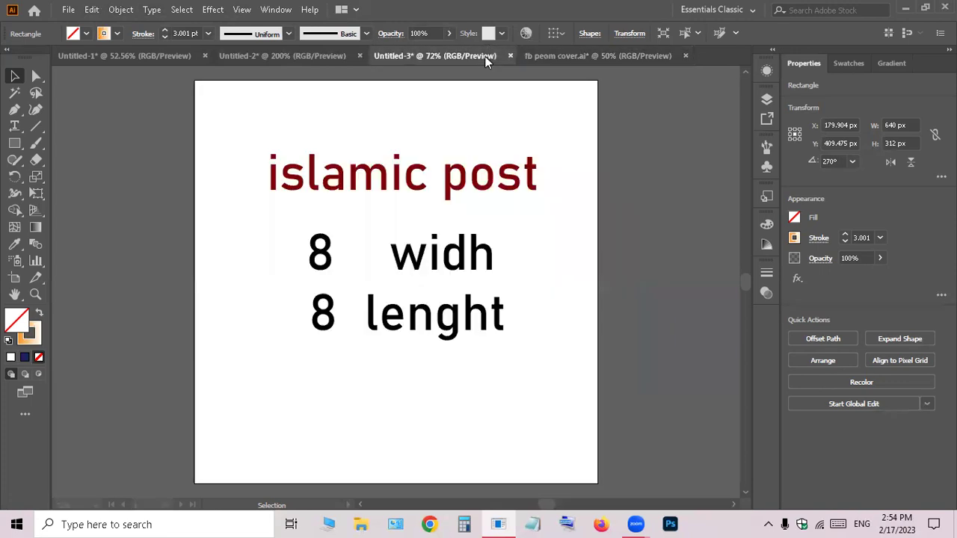
click(298, 55)
click(148, 56)
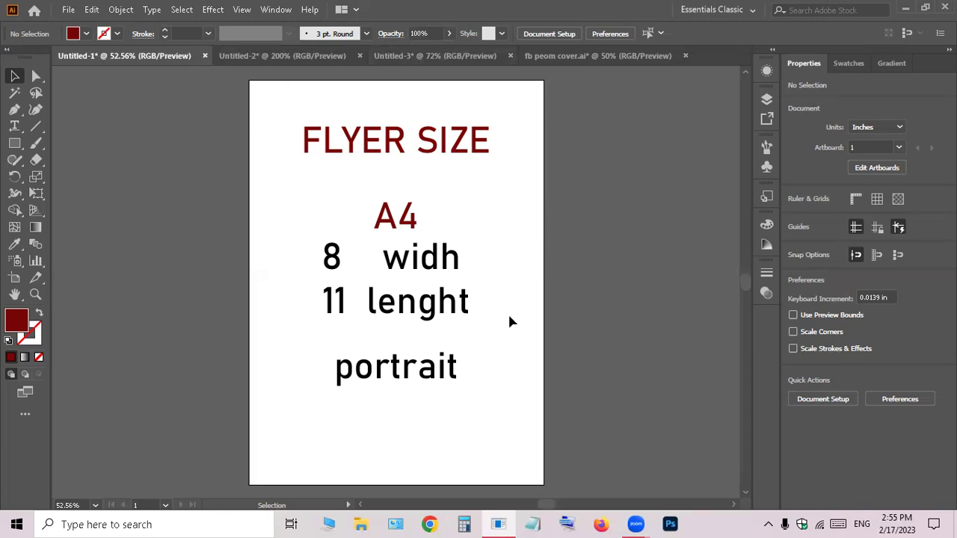
drag(504, 93, 311, 391)
mouse_move(635, 524)
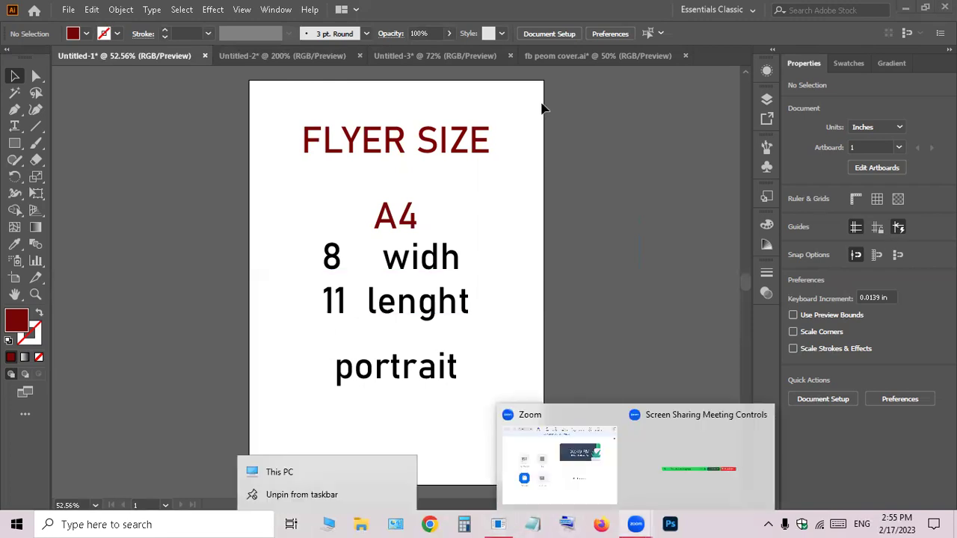
click(107, 98)
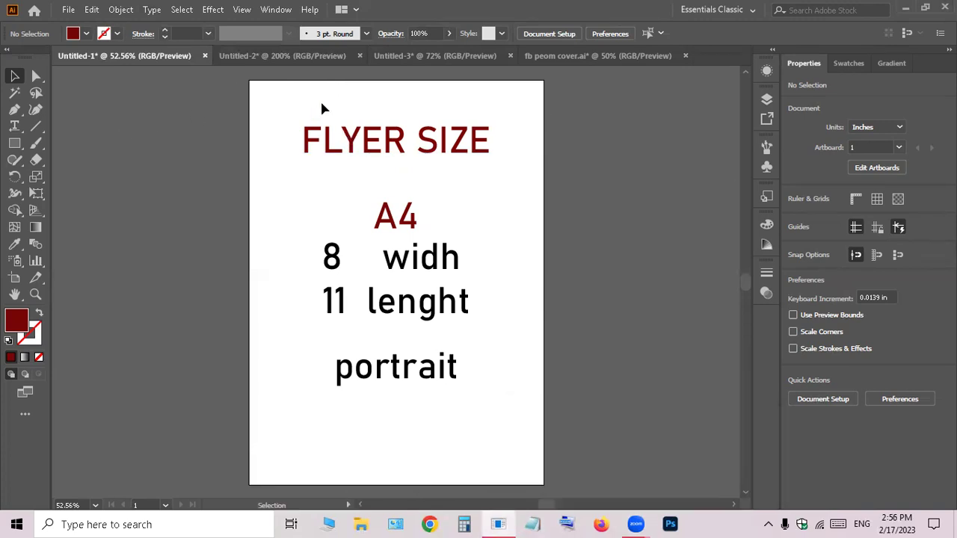
click(274, 59)
click(147, 50)
Go via the business card to the square 8×8 islamic post, then open and dismiss the Zoom previews.
click(277, 59)
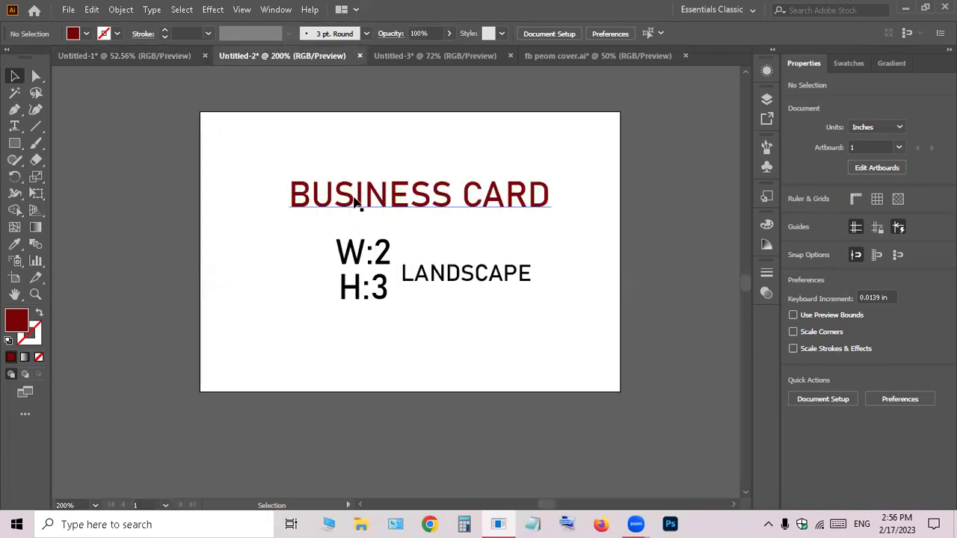
click(417, 58)
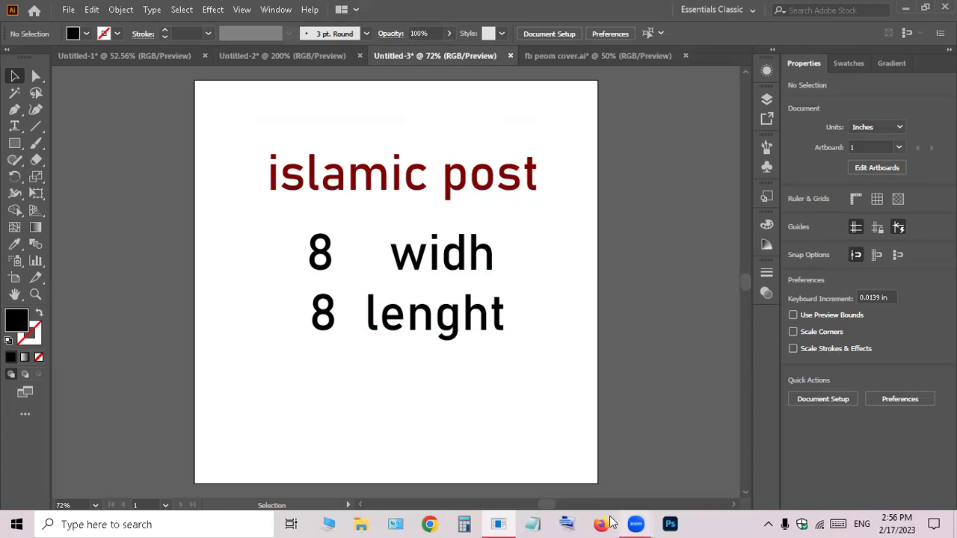
click(635, 524)
click(540, 454)
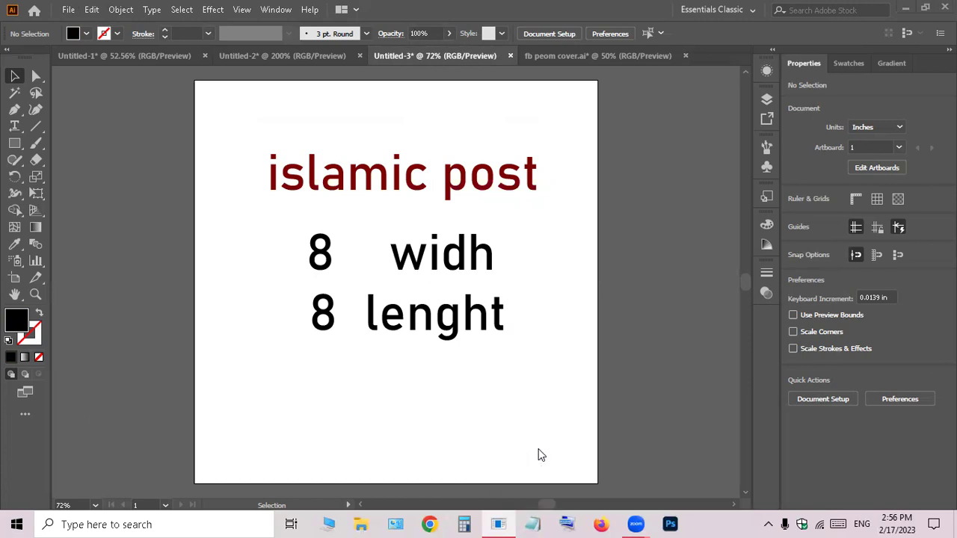